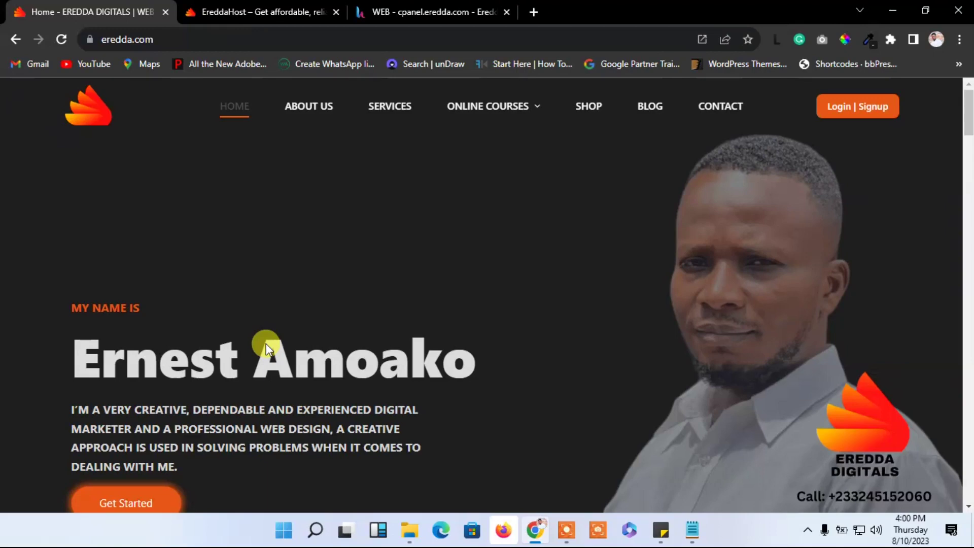
Switch to the EreddaHost site and open its Domains page with $5.98/year .COM domains.
{"action": "left_click", "coordinate": [247, 6]}
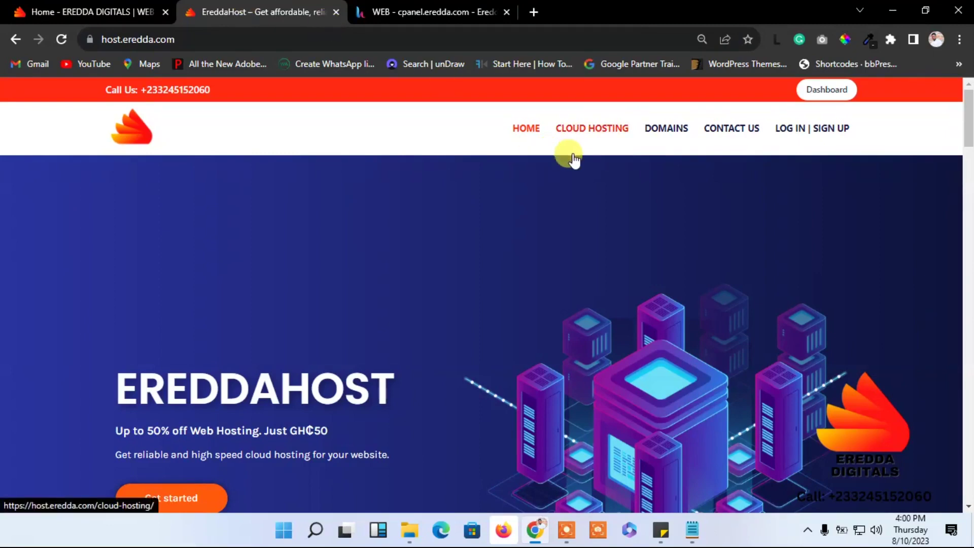
{"action": "left_click", "coordinate": [675, 137]}
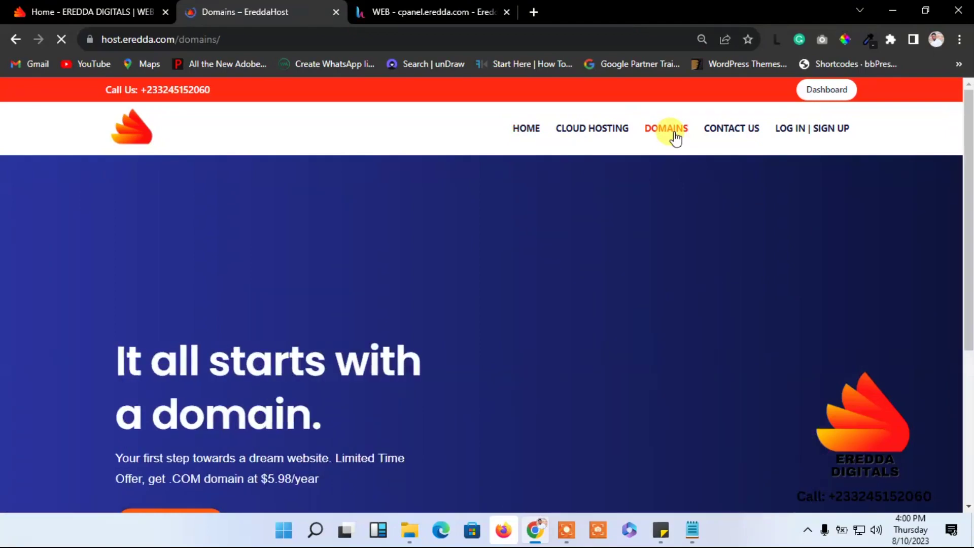
{"action": "scroll", "coordinate": [968, 195], "scroll_direction": "down", "scroll_amount": 1}
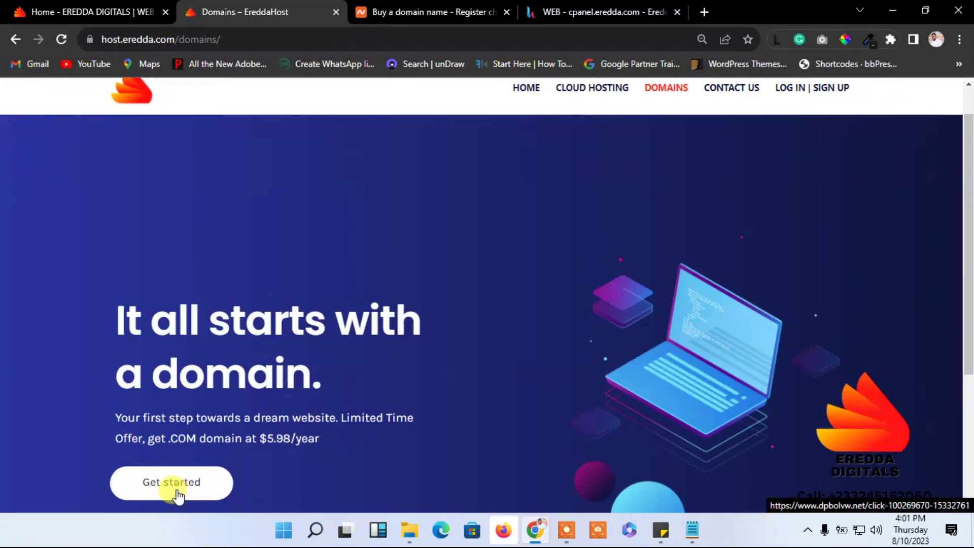
Bring up the Namecheap tab, then return to the Eredda Digitals homepage tab.
{"action": "left_click", "coordinate": [403, 10]}
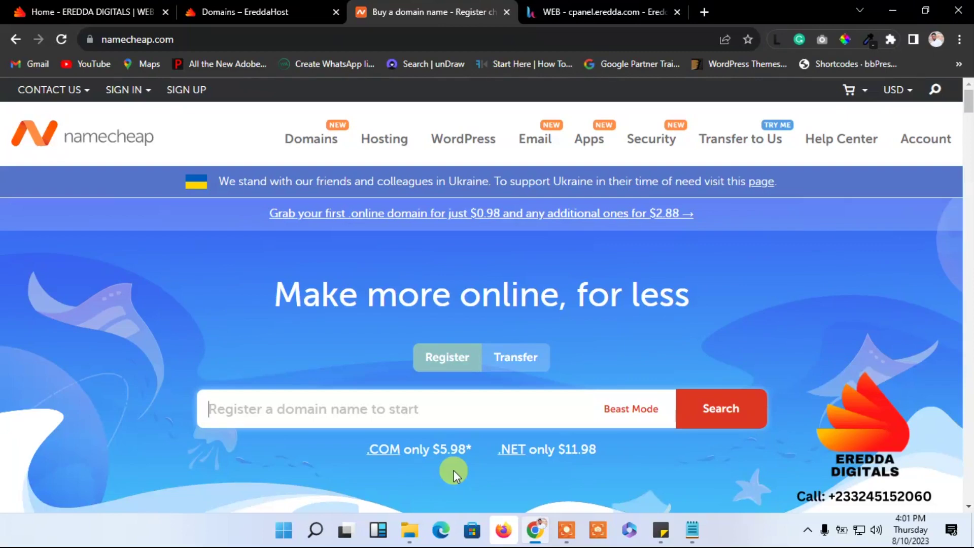
{"action": "left_click", "coordinate": [99, 10]}
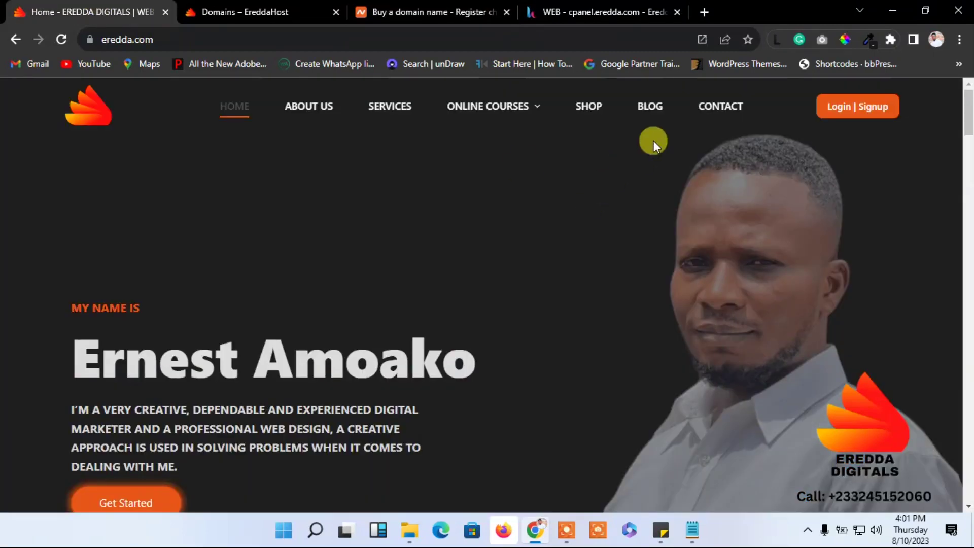
Open the Eredda Digitals Contact page listing address, email and phone details.
{"action": "left_click", "coordinate": [716, 122]}
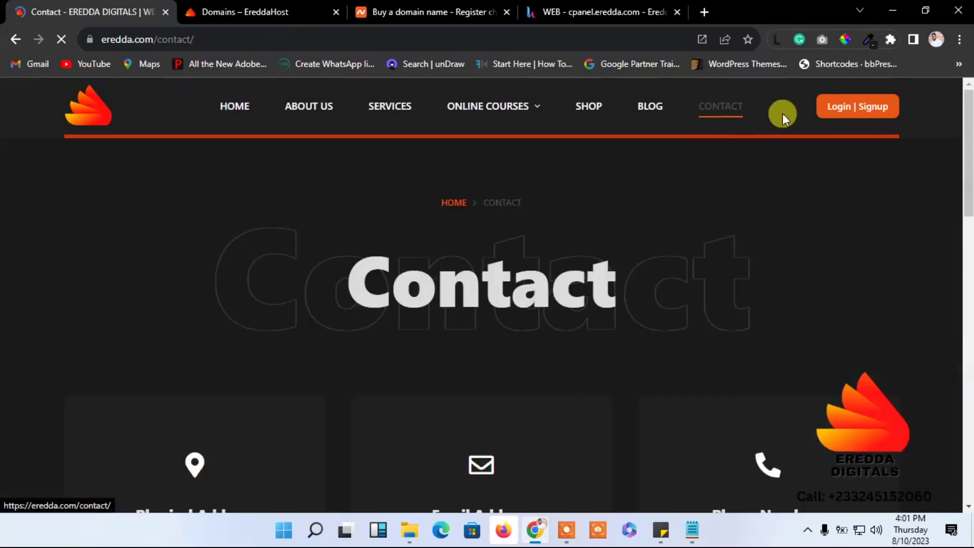
{"action": "scroll", "coordinate": [969, 139], "scroll_direction": "down", "scroll_amount": 3}
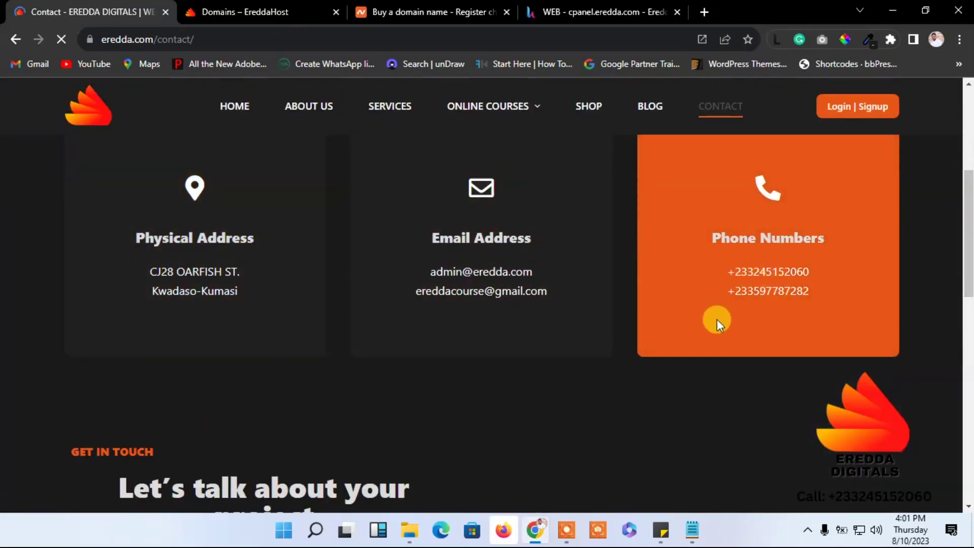
{"action": "left_click_drag", "start_coordinate": [968, 232], "coordinate": [963, 66]}
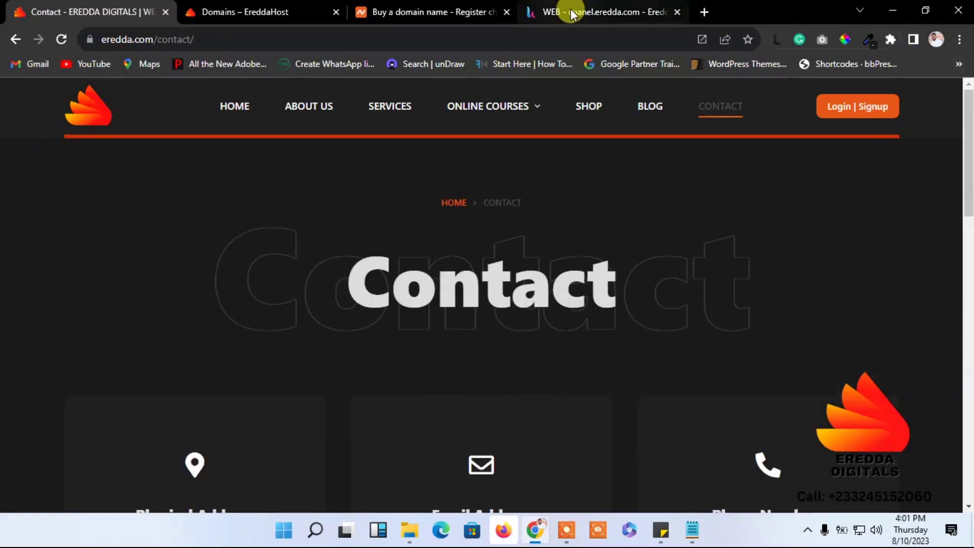
{"action": "mouse_move", "coordinate": [432, 13]}
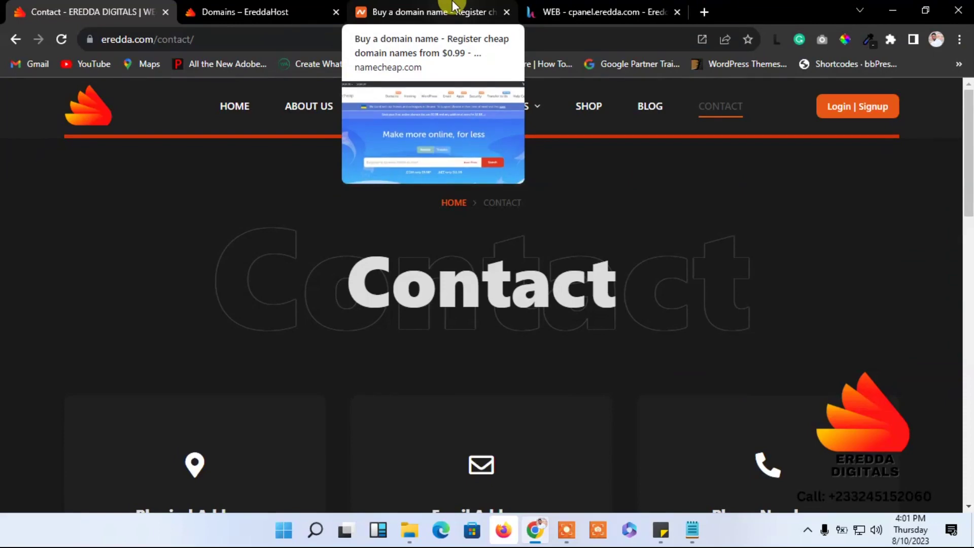
Go to Namecheap's Domains > Domain Name Search and copy the NEWCOM598 coupon badge.
{"action": "left_click", "coordinate": [453, 6]}
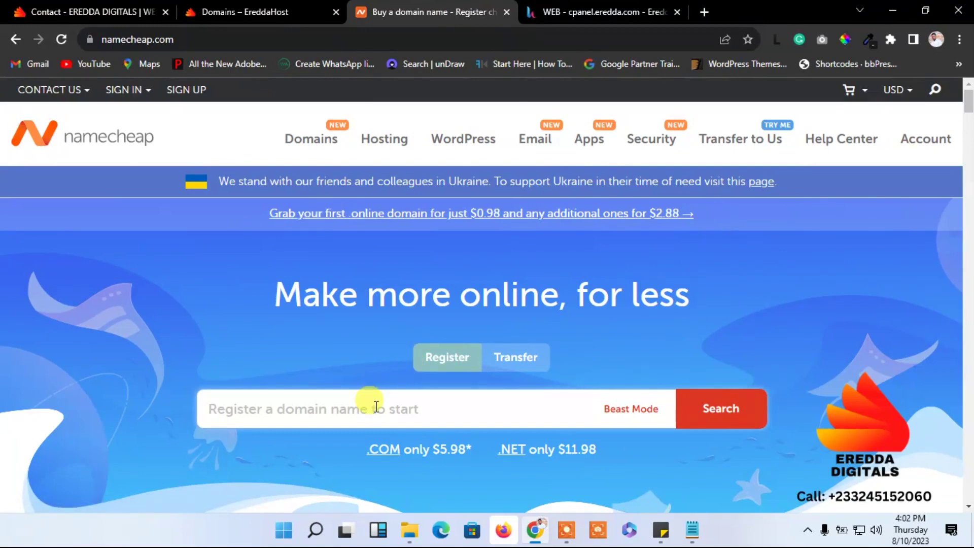
{"action": "mouse_move", "coordinate": [311, 139]}
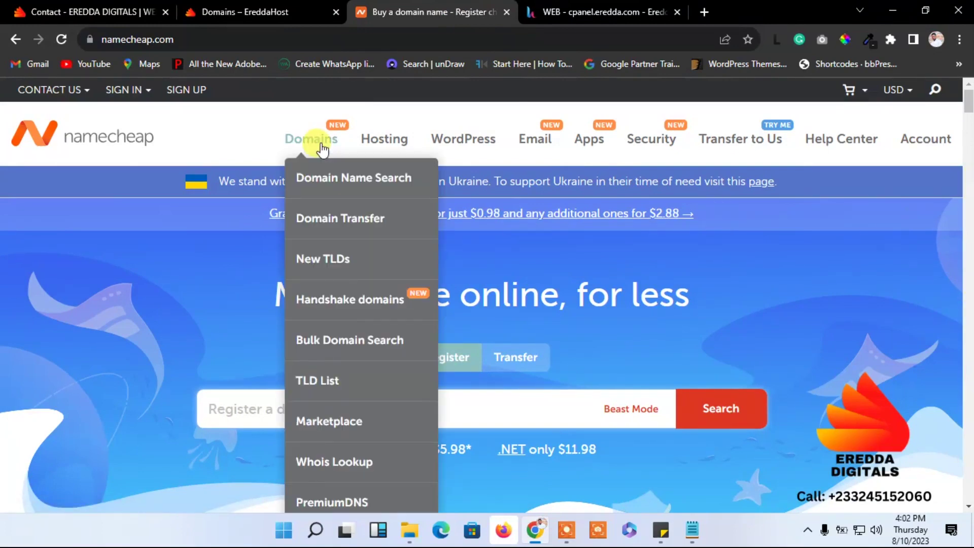
{"action": "left_click", "coordinate": [333, 180]}
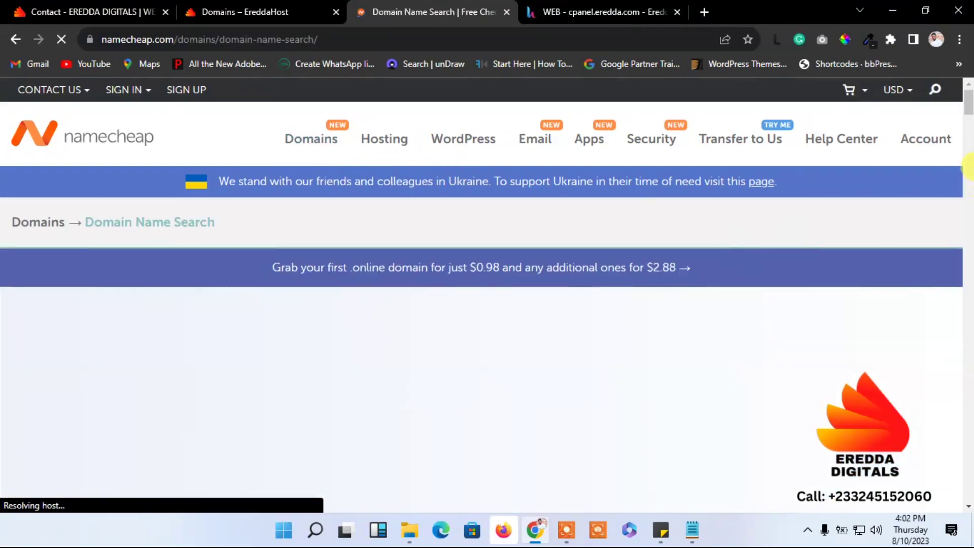
{"action": "scroll", "coordinate": [967, 133], "scroll_direction": "down", "scroll_amount": 5}
{"action": "scroll", "coordinate": [969, 133], "scroll_direction": "down", "scroll_amount": 2}
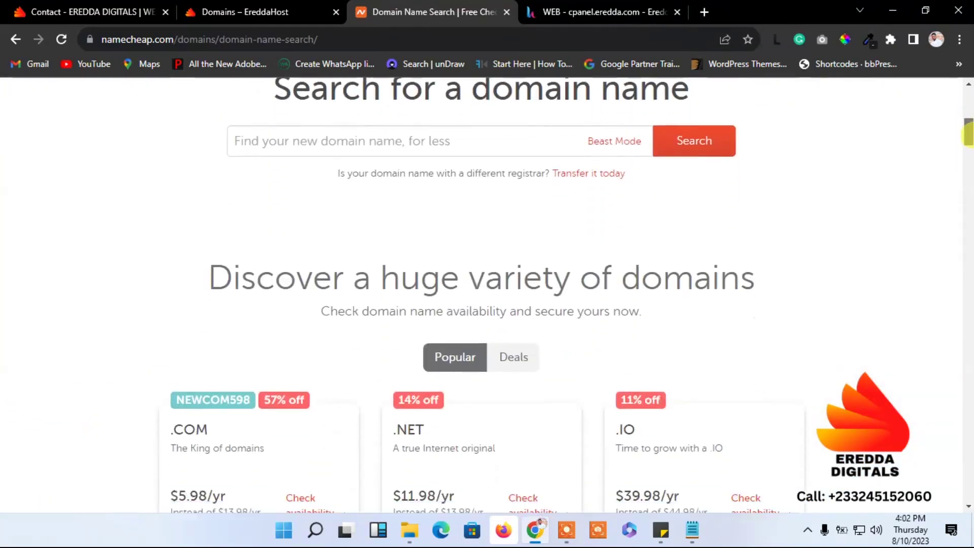
{"action": "scroll", "coordinate": [968, 133], "scroll_direction": "down", "scroll_amount": 1}
{"action": "left_click_drag", "start_coordinate": [969, 133], "coordinate": [970, 152]}
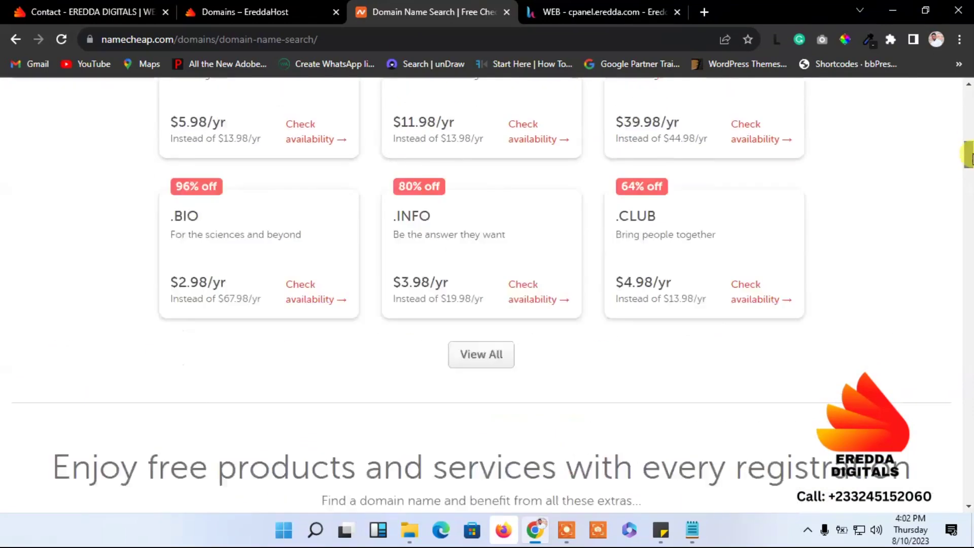
{"action": "left_click_drag", "start_coordinate": [970, 152], "coordinate": [968, 141]}
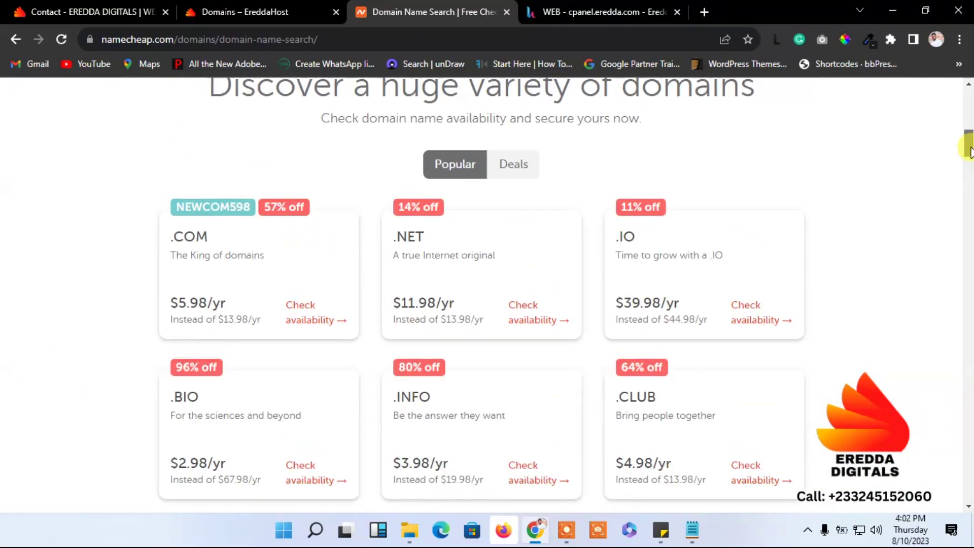
{"action": "left_click", "coordinate": [201, 213]}
{"action": "mouse_move", "coordinate": [969, 152]}
{"action": "left_mouse_down"}
{"action": "mouse_move", "coordinate": [957, 98]}
{"action": "mouse_move", "coordinate": [969, 122]}
{"action": "left_mouse_up"}
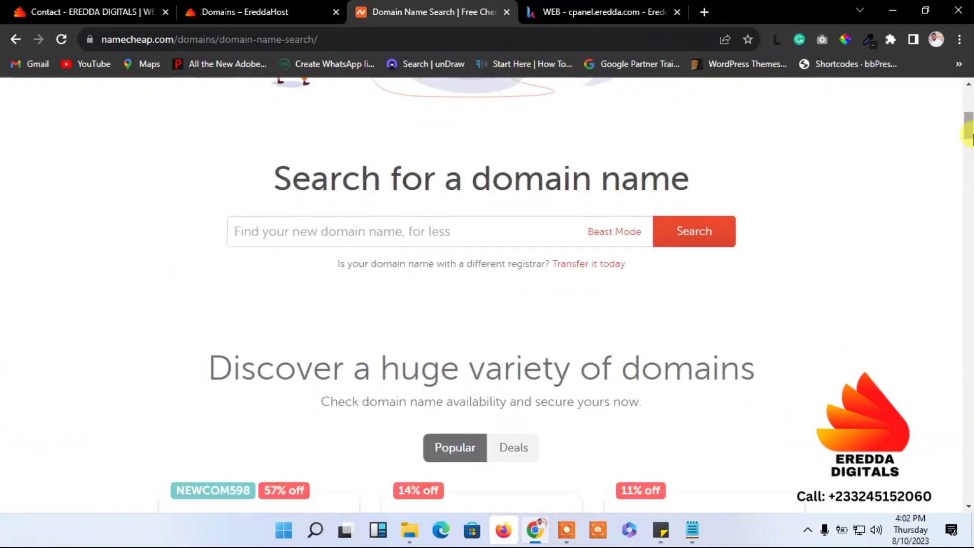
Search ereddadd.com, add it to the cart at $9.58/yr, and go to signup.
{"action": "left_click", "coordinate": [308, 232]}
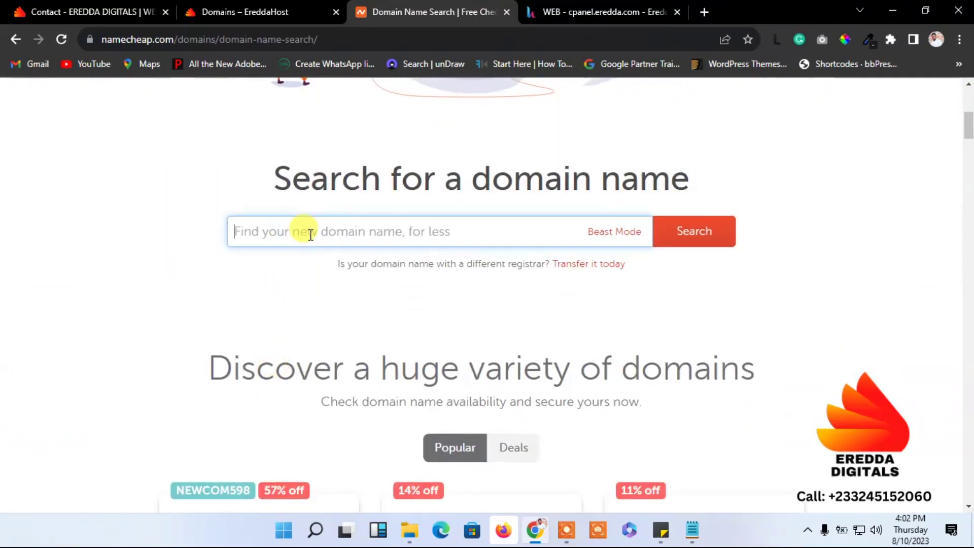
{"action": "type", "text": "eredda"}
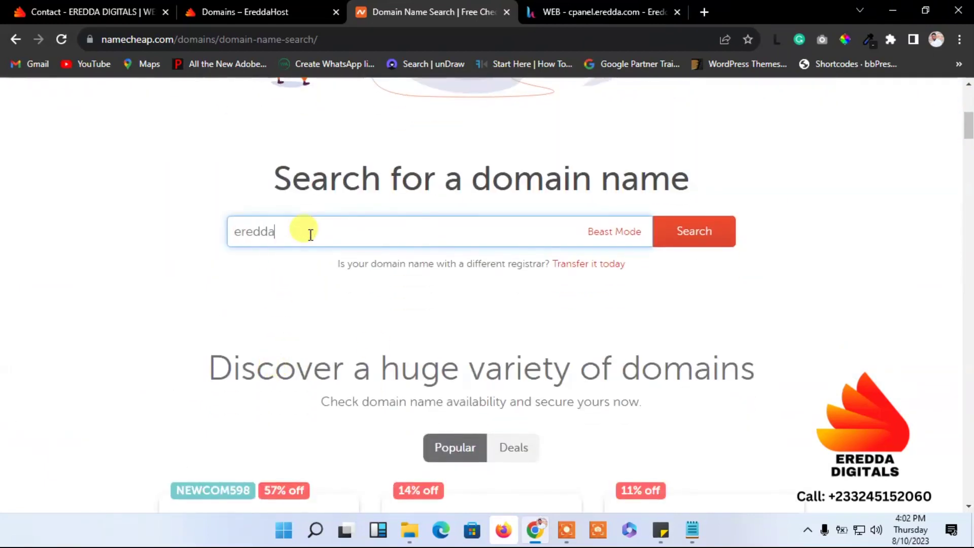
{"action": "type", "text": "d"}
{"action": "type", "text": "d"}
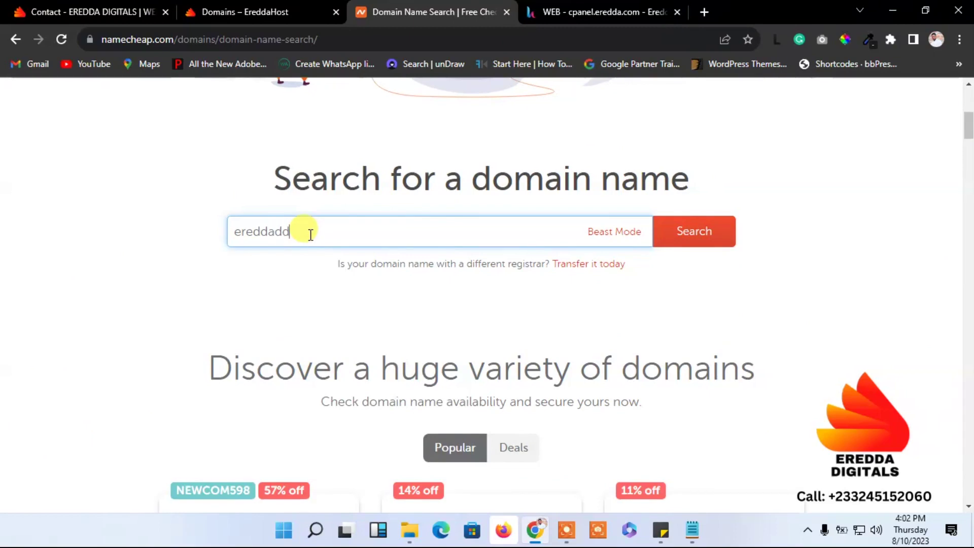
{"action": "type", "text": ".com"}
{"action": "key", "text": "Return"}
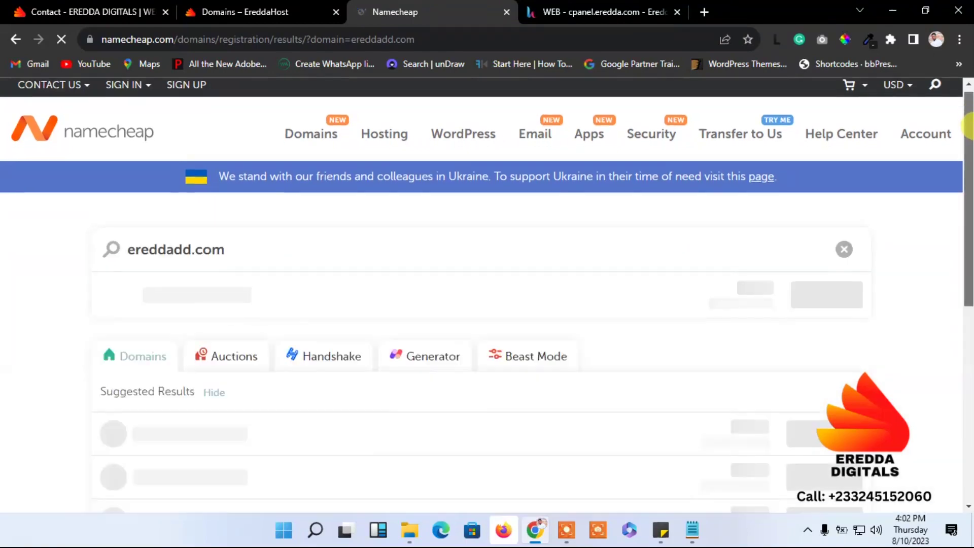
{"action": "left_click_drag", "start_coordinate": [967, 141], "coordinate": [967, 174]}
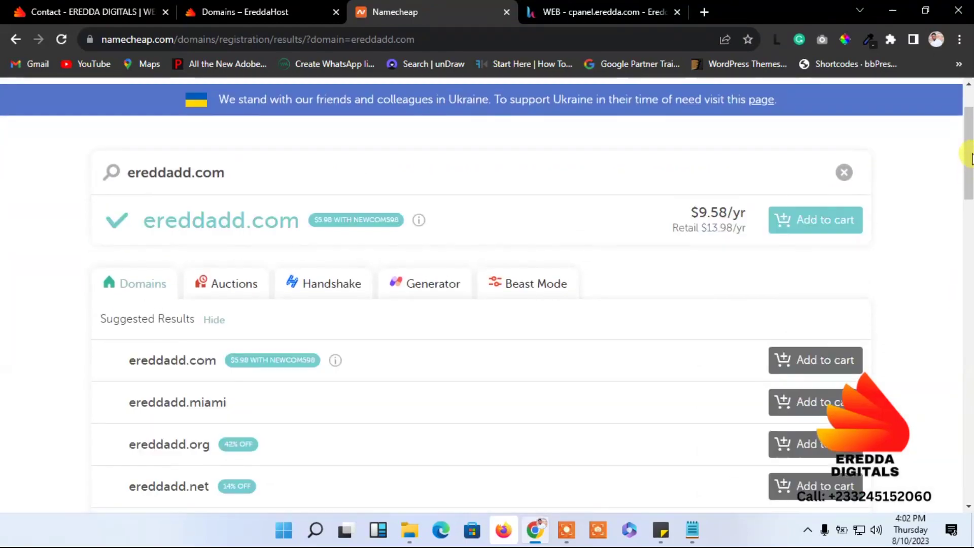
{"action": "left_click", "coordinate": [794, 223]}
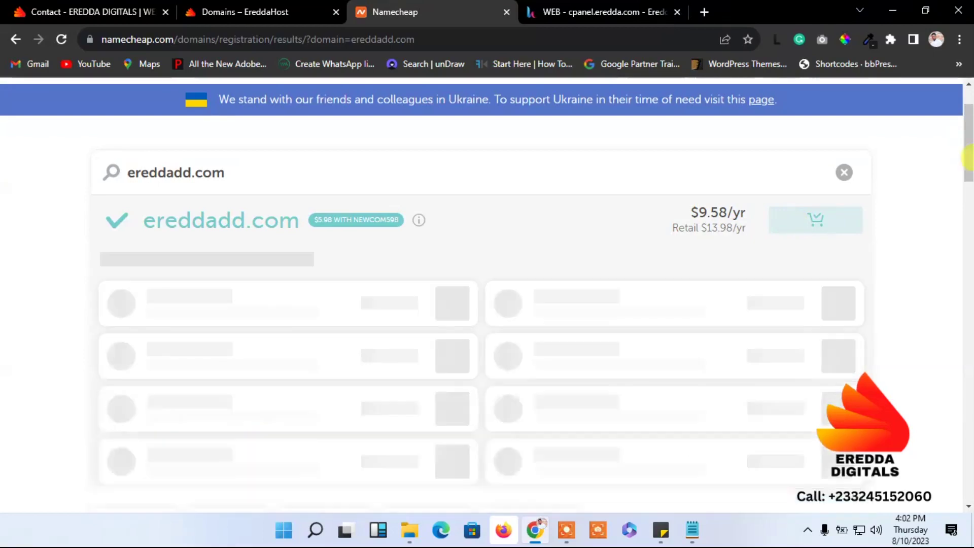
{"action": "left_click_drag", "start_coordinate": [966, 128], "coordinate": [967, 109]}
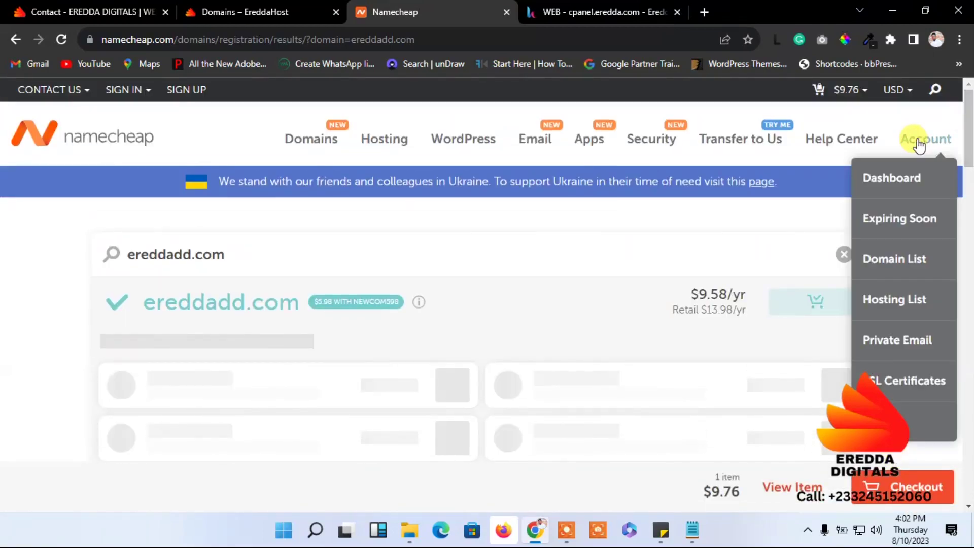
{"action": "left_click", "coordinate": [191, 91]}
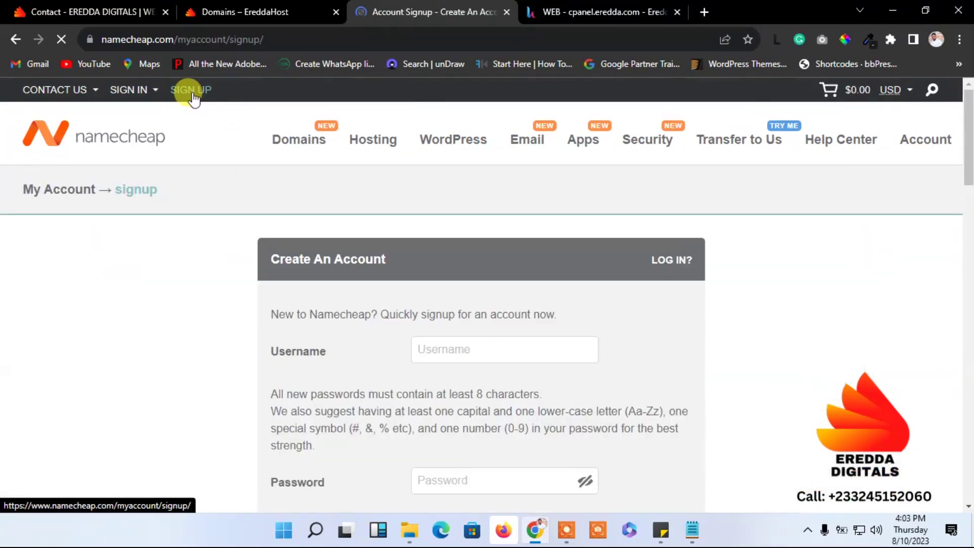
{"action": "mouse_move", "coordinate": [965, 103]}
{"action": "left_mouse_down"}
{"action": "mouse_move", "coordinate": [968, 261]}
{"action": "mouse_move", "coordinate": [941, 145]}
{"action": "left_mouse_up"}
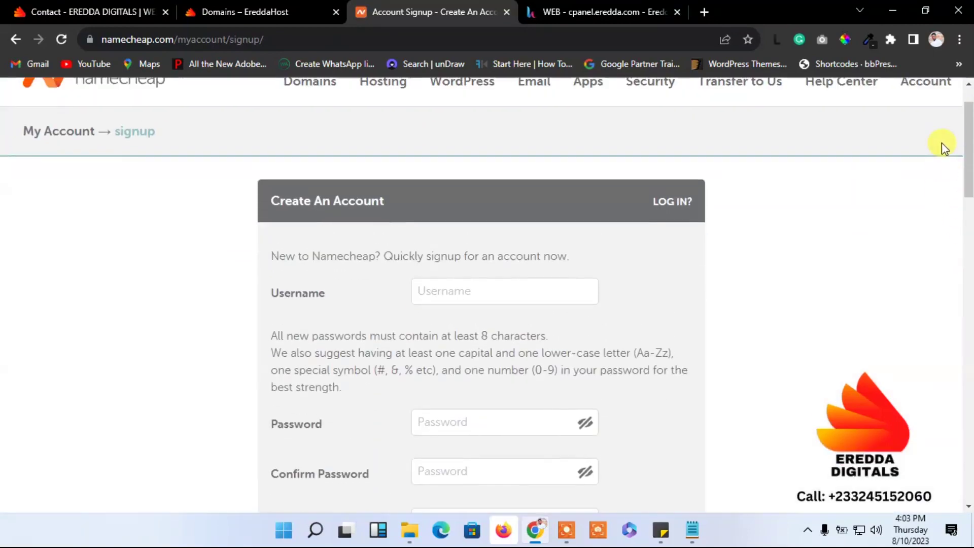
{"action": "scroll", "coordinate": [942, 143], "scroll_direction": "up", "scroll_amount": 1}
Open Account > Dashboard and enter the saved username and password.
{"action": "left_click", "coordinate": [916, 90]}
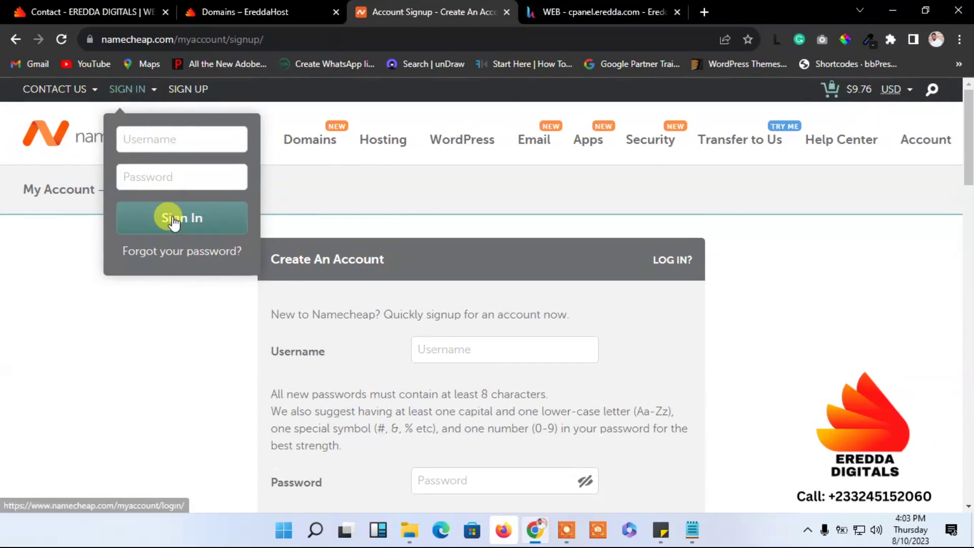
{"action": "mouse_move", "coordinate": [925, 80]}
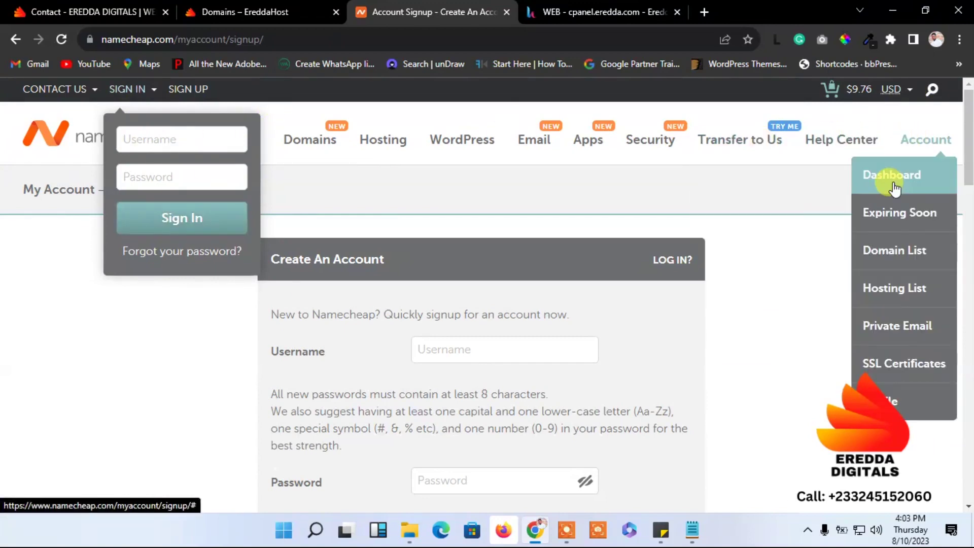
{"action": "left_click", "coordinate": [893, 182]}
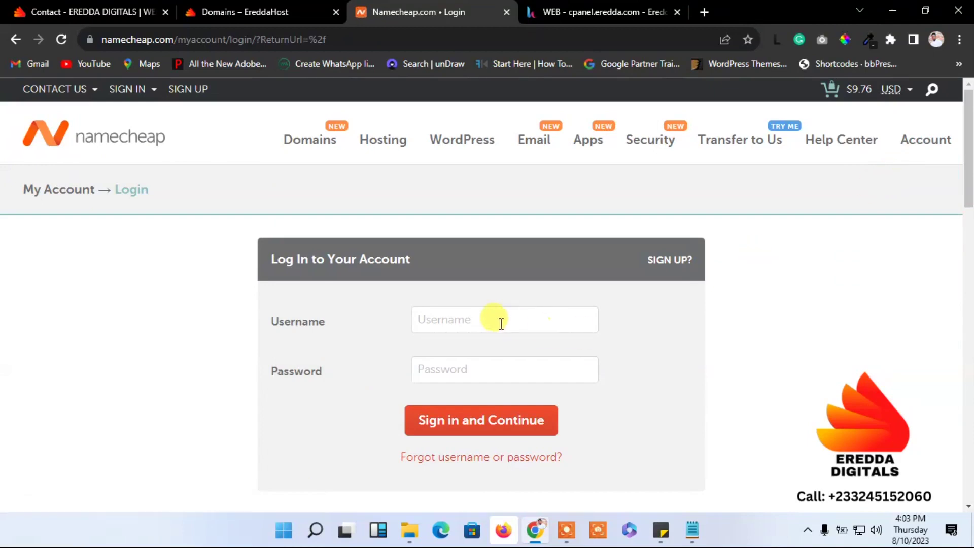
{"action": "left_click", "coordinate": [497, 323]}
{"action": "left_click", "coordinate": [510, 362]}
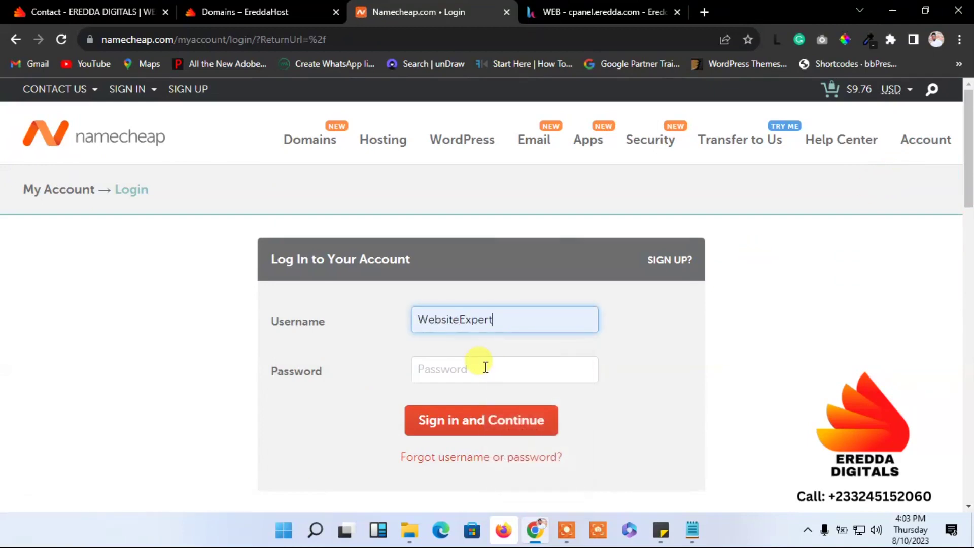
{"action": "left_click", "coordinate": [481, 369]}
{"action": "type", "text": "•"}
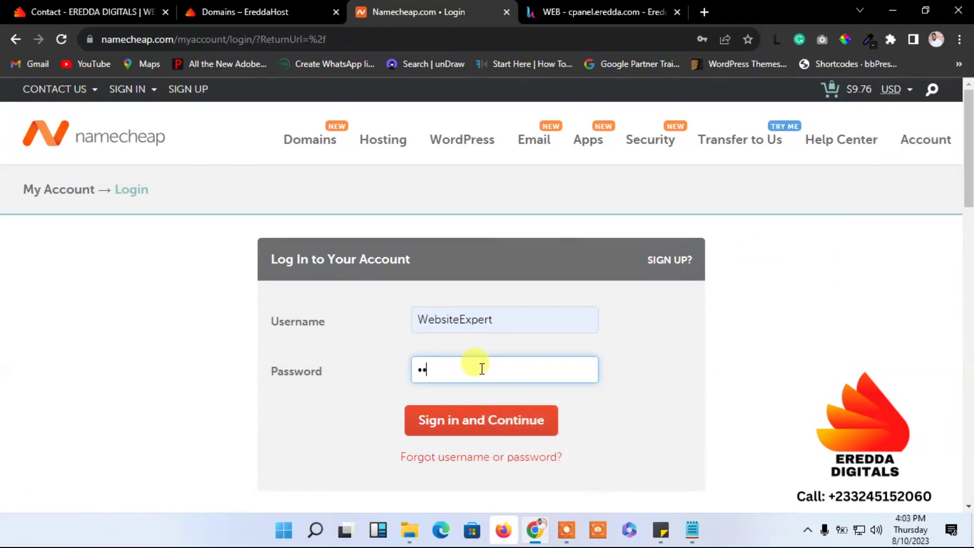
{"action": "type", "text": "••••••••••••"}
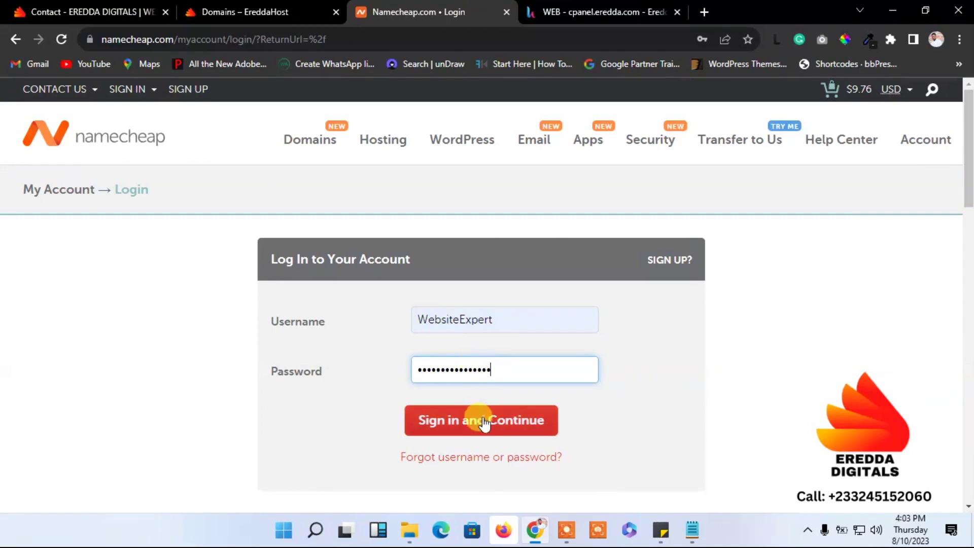
Submit the login and complete it with the security verification code.
{"action": "left_click", "coordinate": [483, 420]}
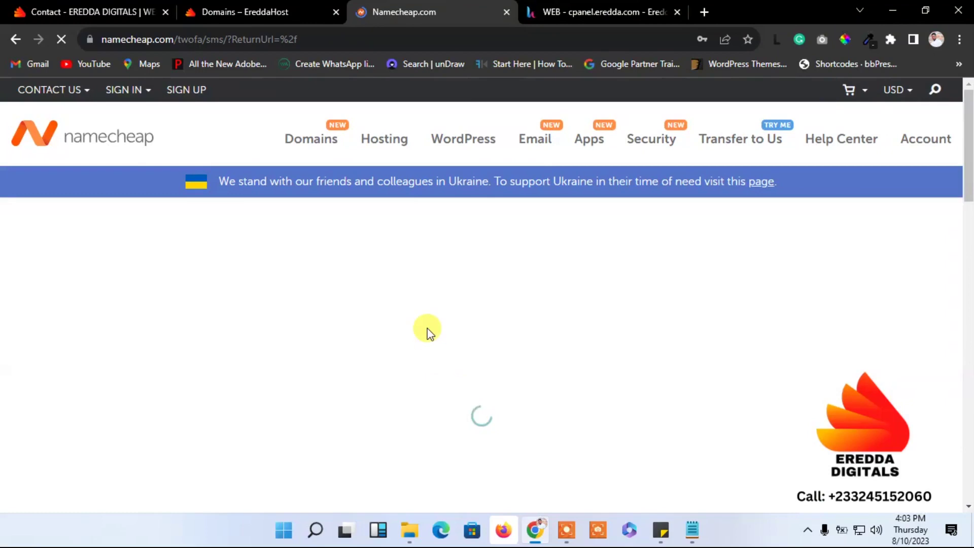
{"action": "left_click", "coordinate": [493, 366]}
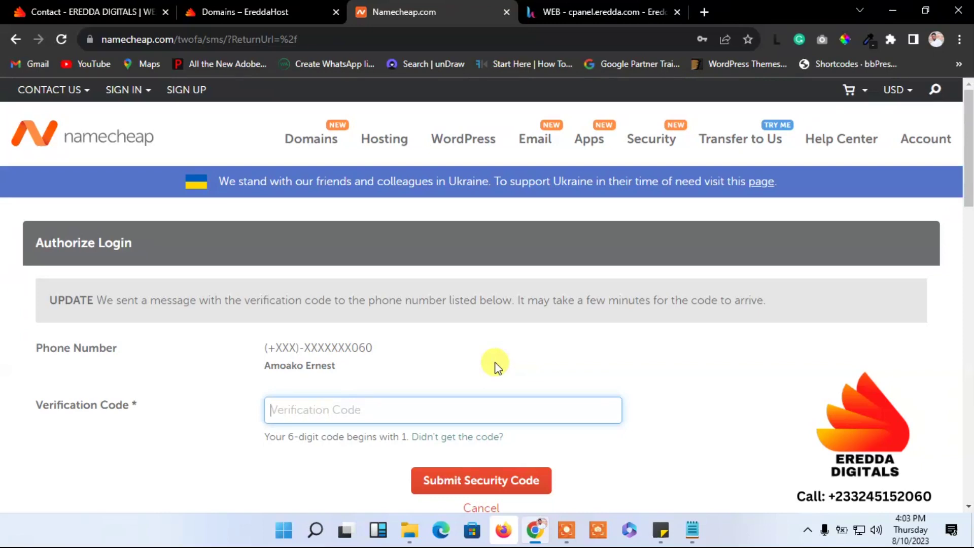
{"action": "left_click", "coordinate": [475, 480]}
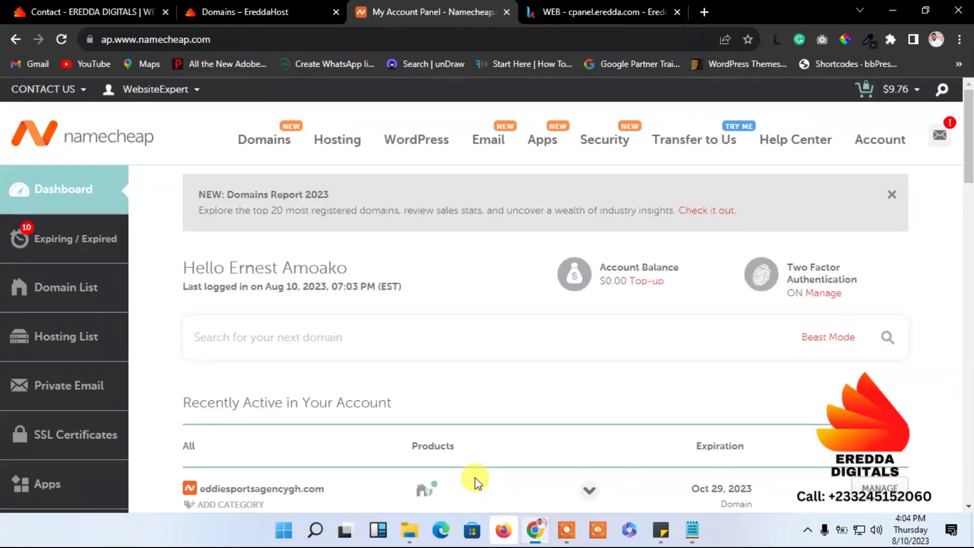
{"action": "mouse_move", "coordinate": [865, 89]}
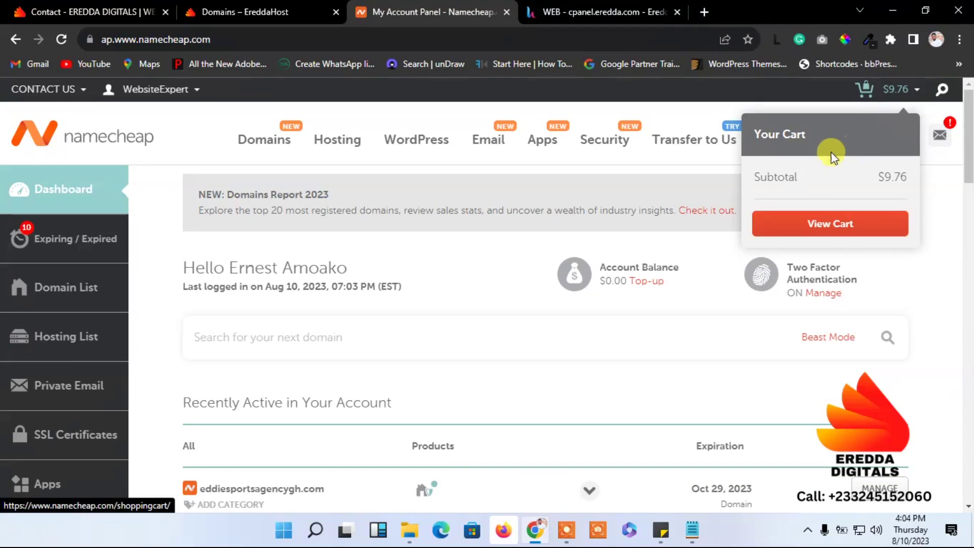
Open the cart, paste NEWCOM598 into Promo Code and apply it.
{"action": "left_click", "coordinate": [830, 223]}
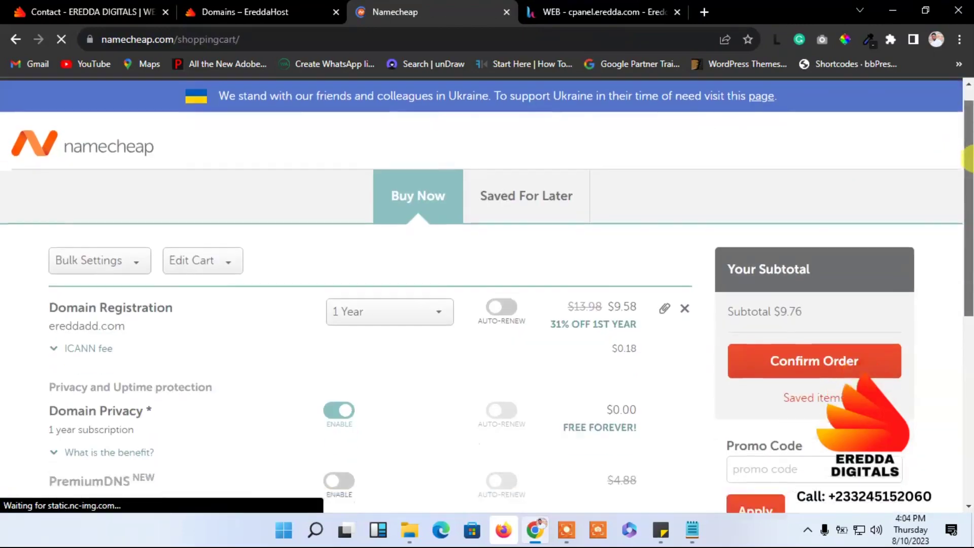
{"action": "scroll", "coordinate": [966, 158], "scroll_direction": "down", "scroll_amount": 2}
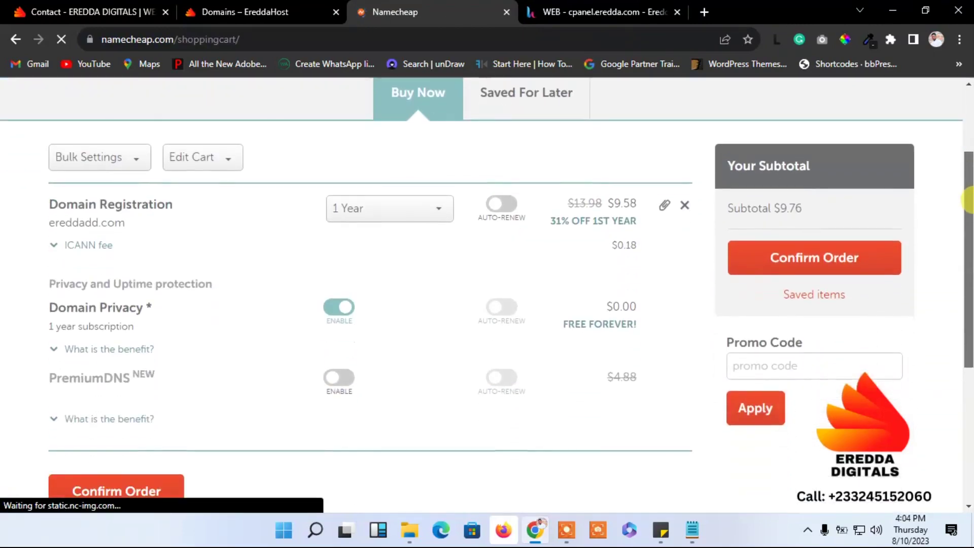
{"action": "left_click", "coordinate": [783, 368]}
{"action": "type", "text": "NEWCOM598"}
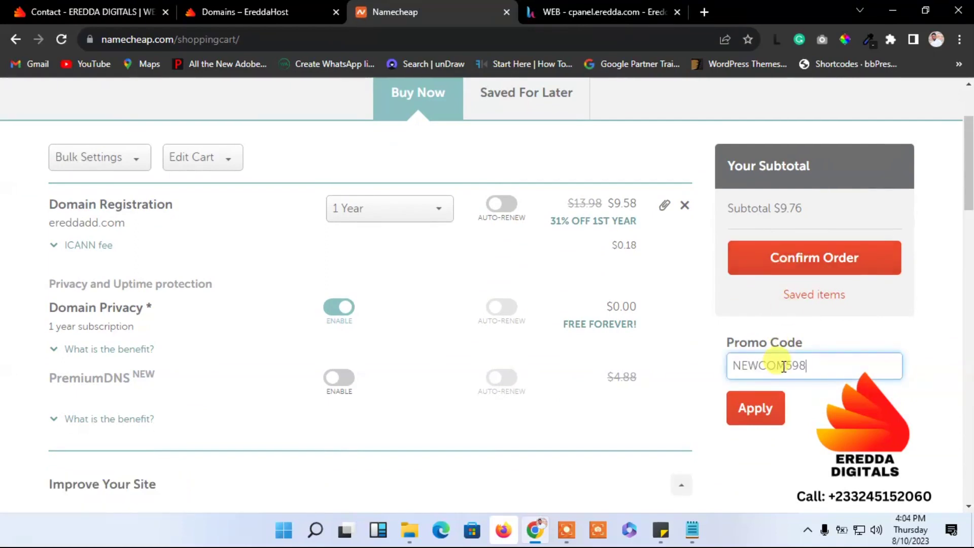
{"action": "left_click", "coordinate": [756, 416]}
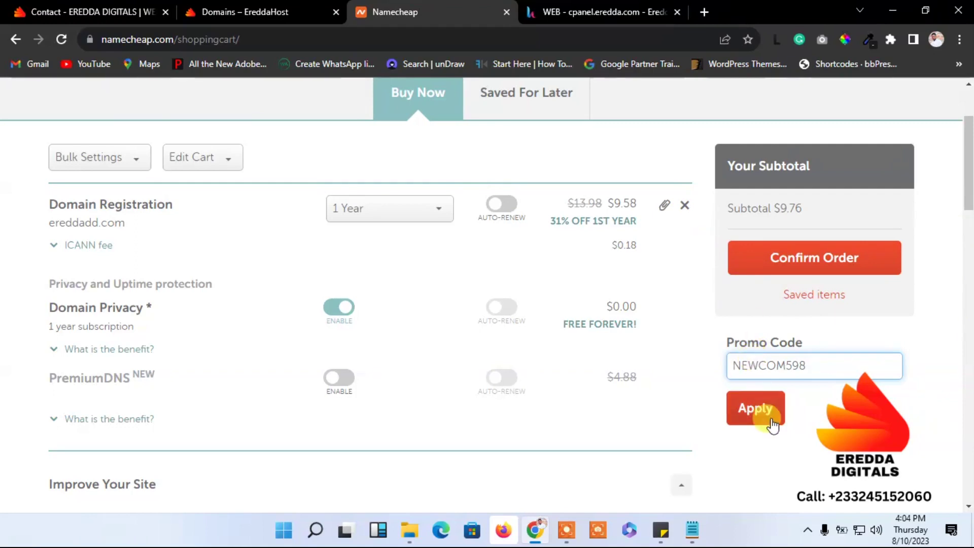
Remove the ereddadd.com registration, leaving the cart at a $0.00 subtotal.
{"action": "left_click", "coordinate": [687, 206]}
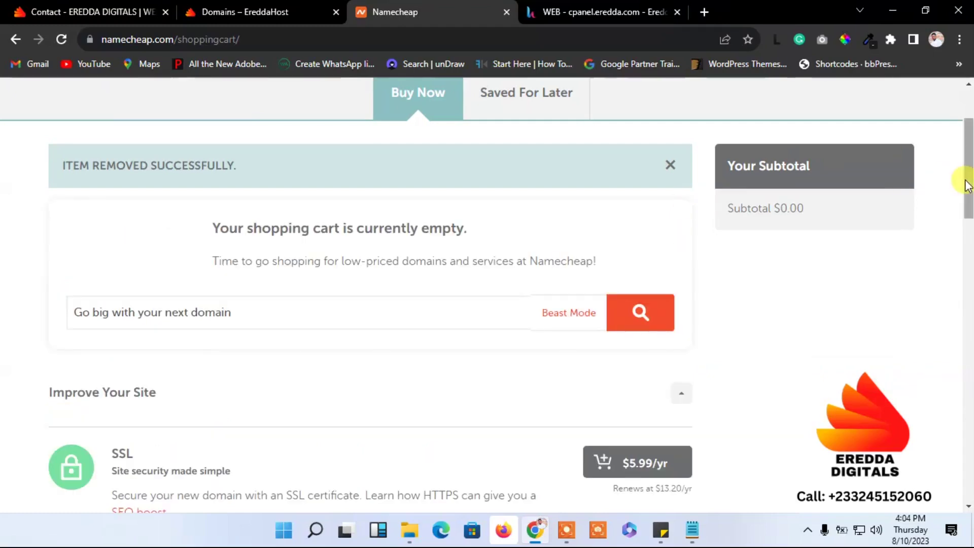
{"action": "left_click_drag", "start_coordinate": [967, 183], "coordinate": [944, 68]}
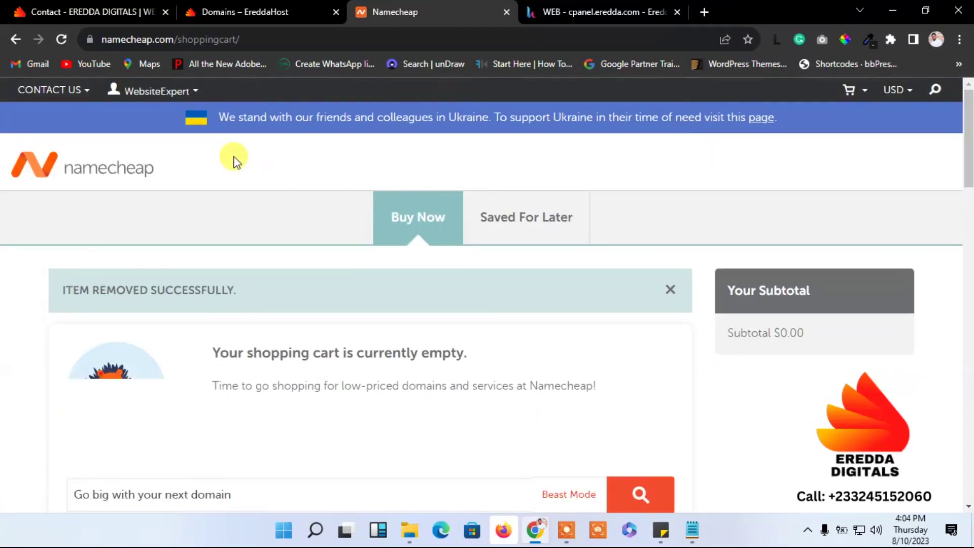